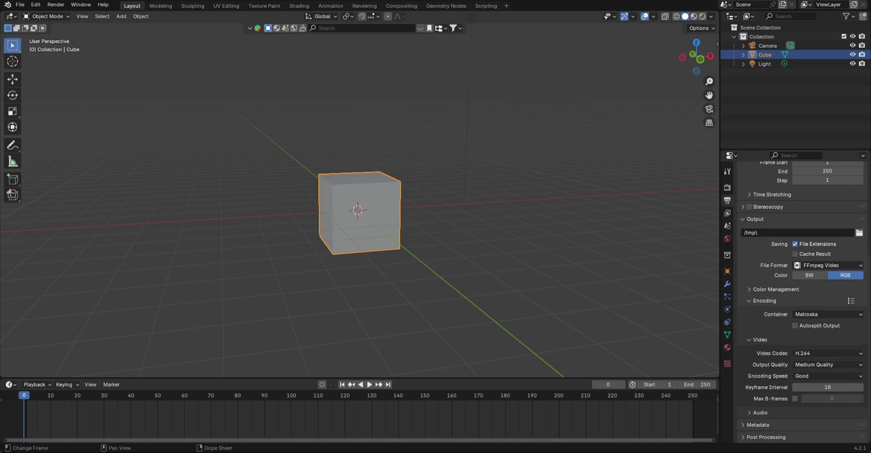
# - Enlarge the lower area and turn it into the Video Sequencer
pyautogui.moveTo(280, 378); pyautogui.dragTo(280, 240)
pyautogui.click(9, 256)
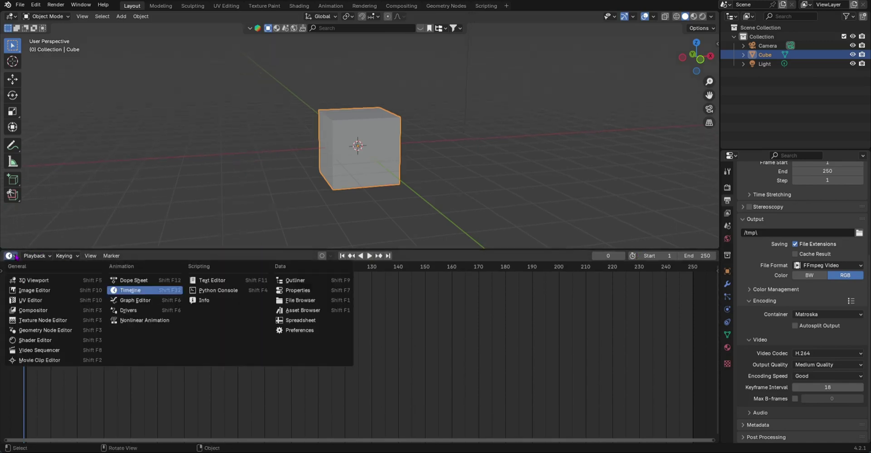
pyautogui.click(40, 350)
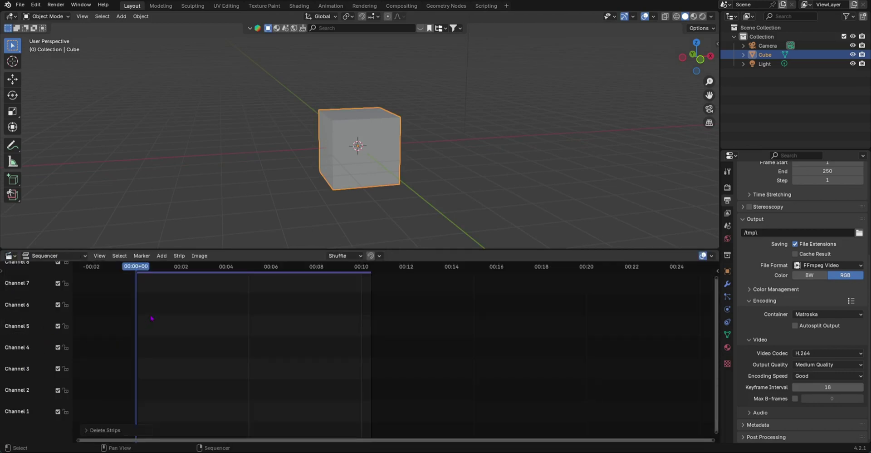
pyautogui.moveTo(151, 318)
pyautogui.mouseDown(button='middle')
pyautogui.moveTo(147, 369)
pyautogui.moveTo(150, 313)
pyautogui.mouseUp(button='middle')
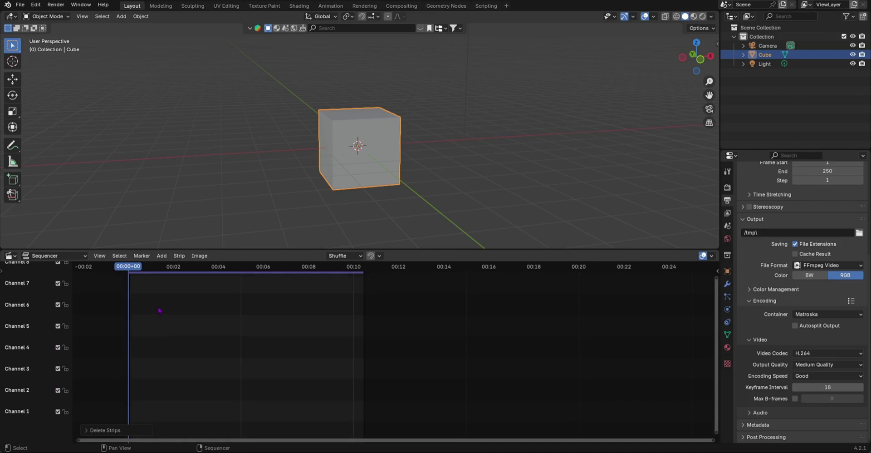
# - Add 'a is for apple.mp3' as a sound strip on channel 1
pyautogui.hotkey('shift', 'a')
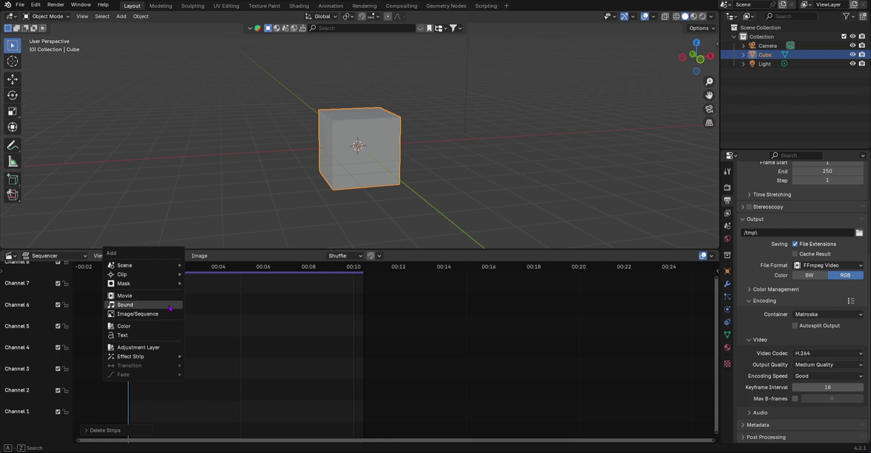
pyautogui.click(169, 308)
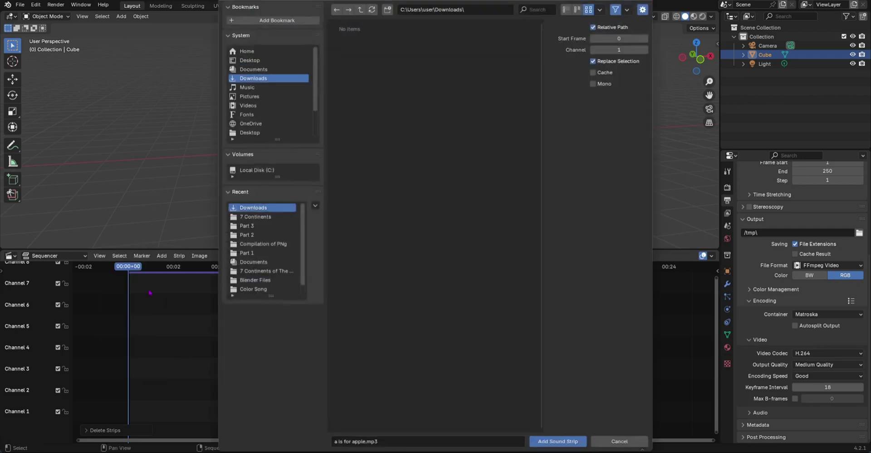
pyautogui.doubleClick(353, 110)
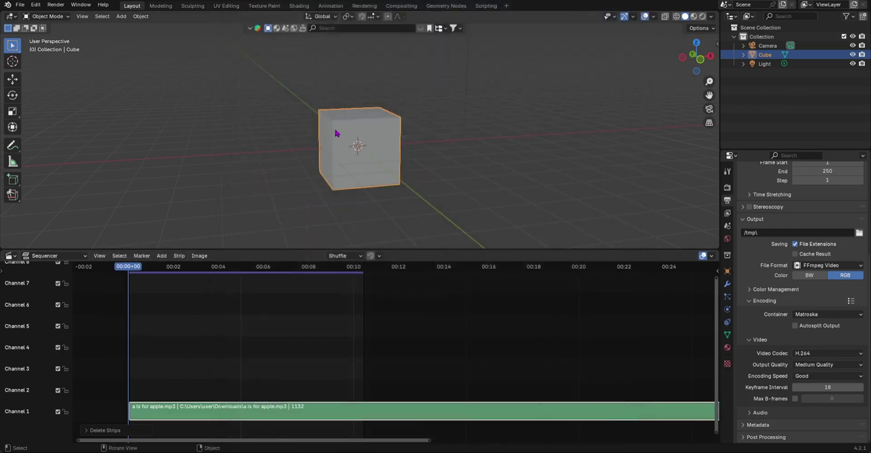
pyautogui.scroll(-5, 187, 370)
pyautogui.scroll(5, 188, 371)
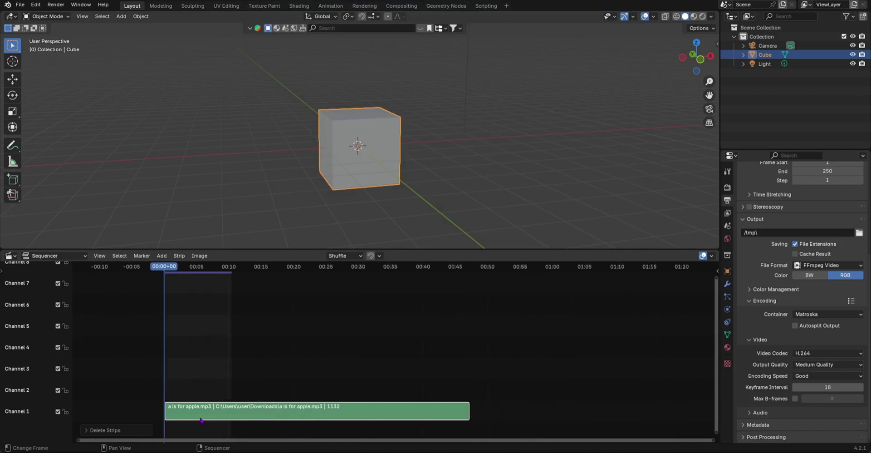
pyautogui.scroll(-3, 205, 403)
pyautogui.scroll(-4, 205, 404)
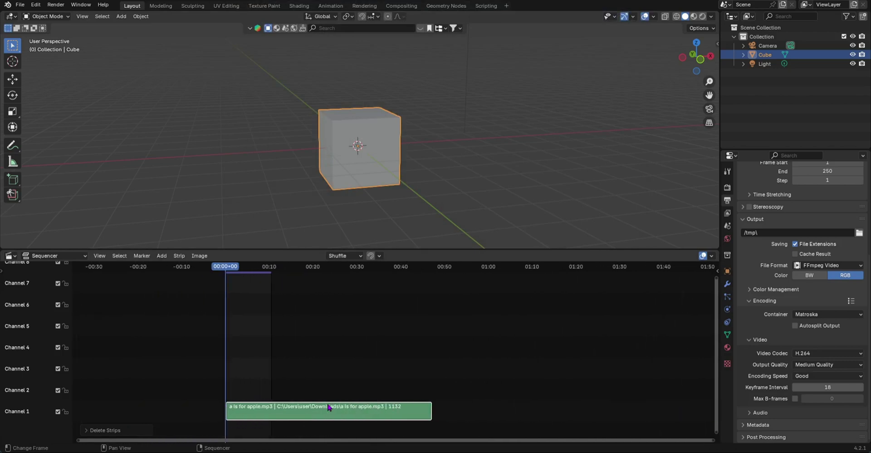
pyautogui.hscroll(2, 462, 387)
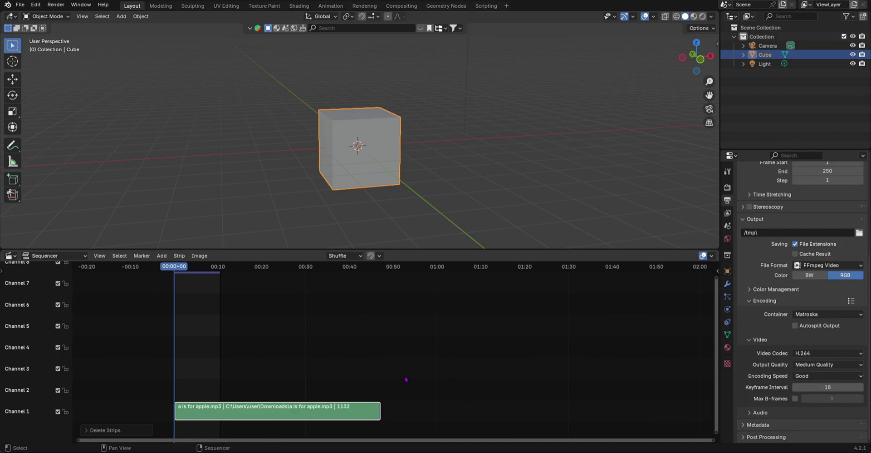
# - Show the strip sidebar, enable Display Waveform, and toggle Mono on then back off
pyautogui.press('n')
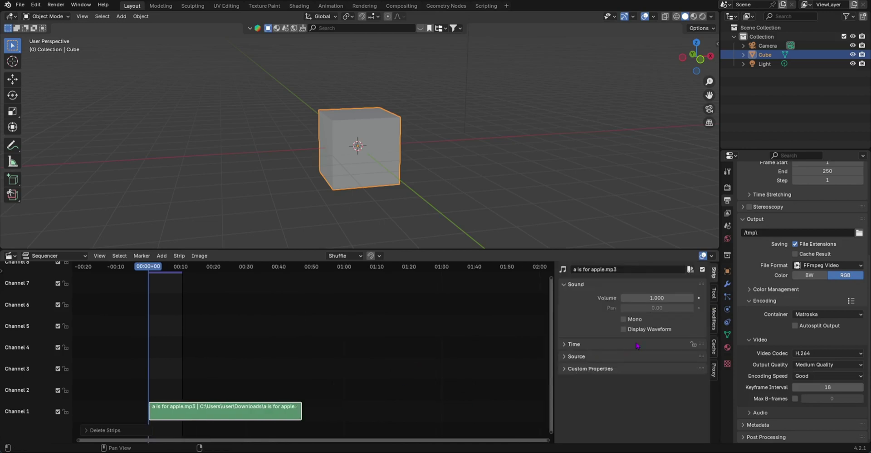
pyautogui.click(623, 329)
pyautogui.scroll(2, 169, 417)
pyautogui.scroll(2, 169, 417)
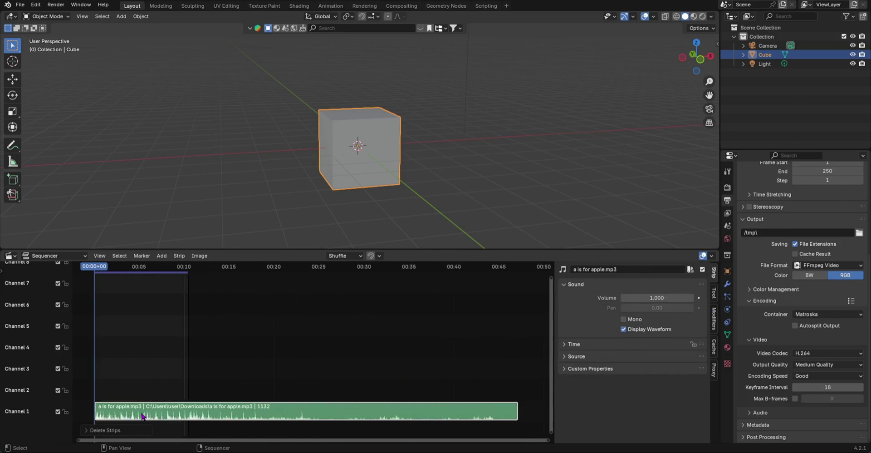
pyautogui.click(623, 319)
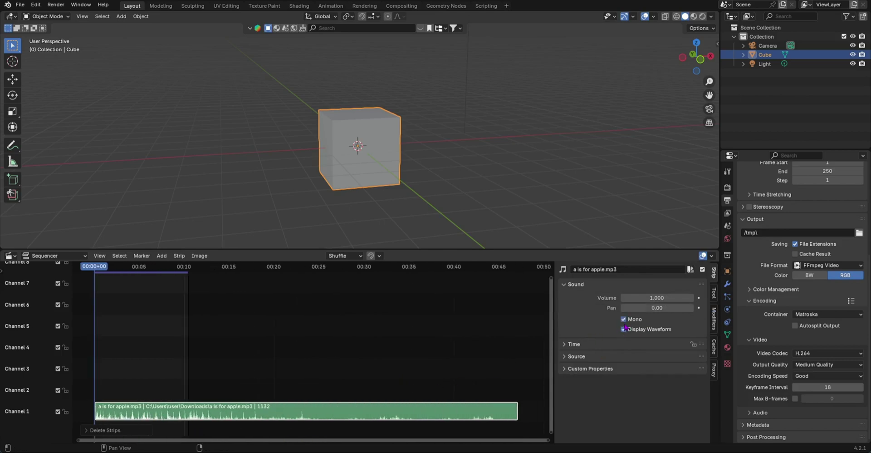
pyautogui.click(623, 319)
# - Expand and collapse the strip's Time, Custom Properties and Source panels
pyautogui.click(568, 349)
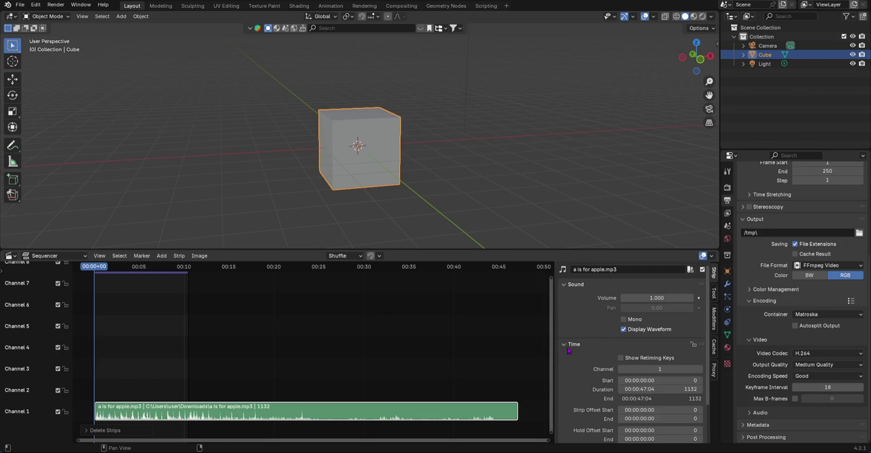
pyautogui.scroll(-2, 618, 357)
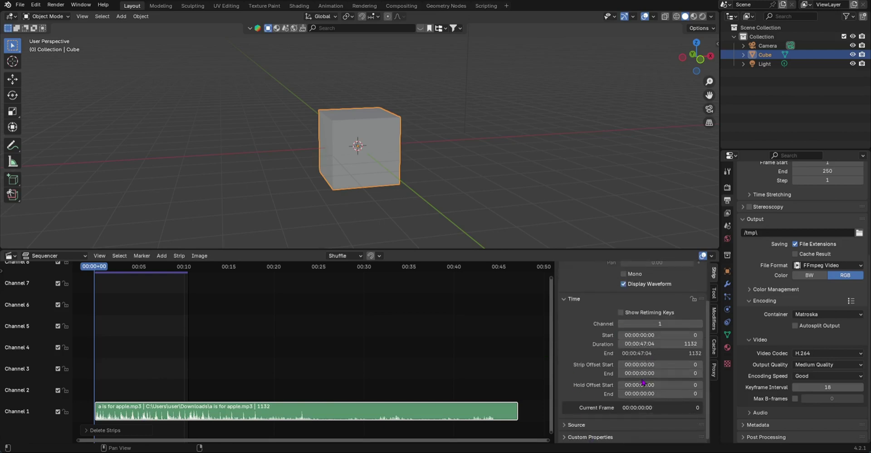
pyautogui.click(572, 298)
pyautogui.click(564, 369)
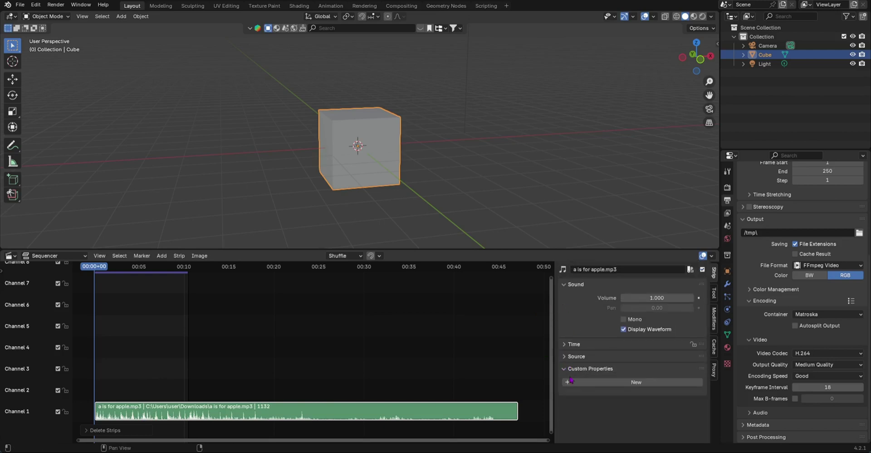
pyautogui.click(565, 364)
pyautogui.click(566, 363)
pyautogui.scroll(-5, 418, 376)
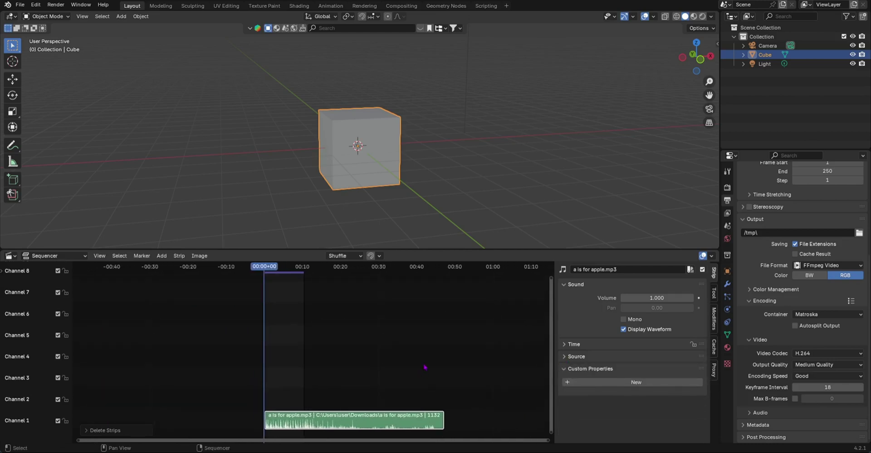
# - Play the sound briefly, then orbit and zoom the viewport to face the cube along Y
pyautogui.moveTo(656, 297); pyautogui.dragTo(632, 298)
pyautogui.press('space')
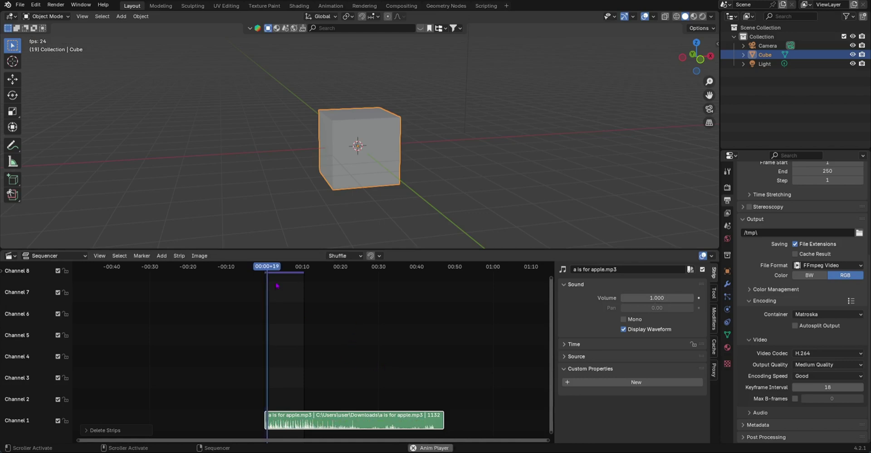
pyautogui.press('Escape')
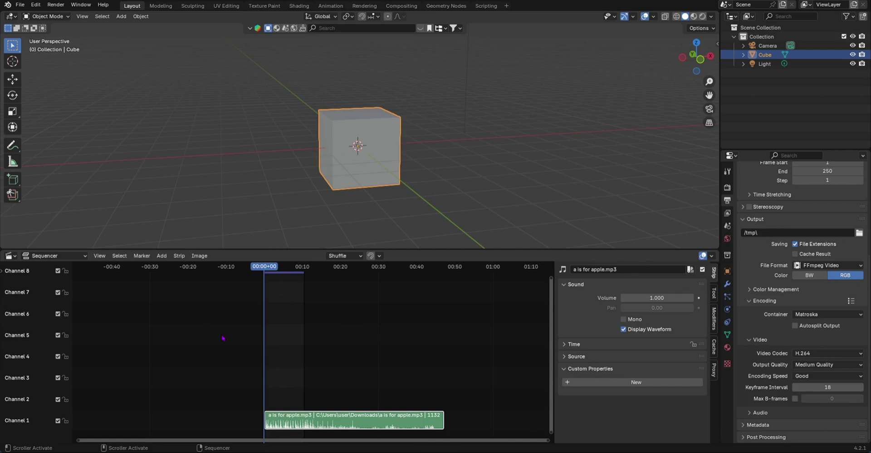
pyautogui.scroll(-2, 427, 78)
pyautogui.moveTo(428, 78); pyautogui.dragTo(373, 109, button='middle')
# - Keyframe the cube at frame 0 and switch the lower area back to Timeline
pyautogui.scroll(2, 373, 110)
pyautogui.press('i')
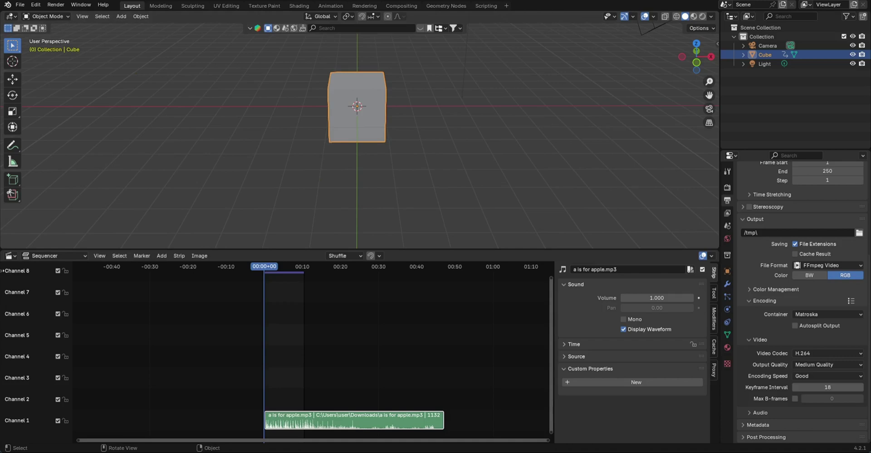
pyautogui.click(11, 255)
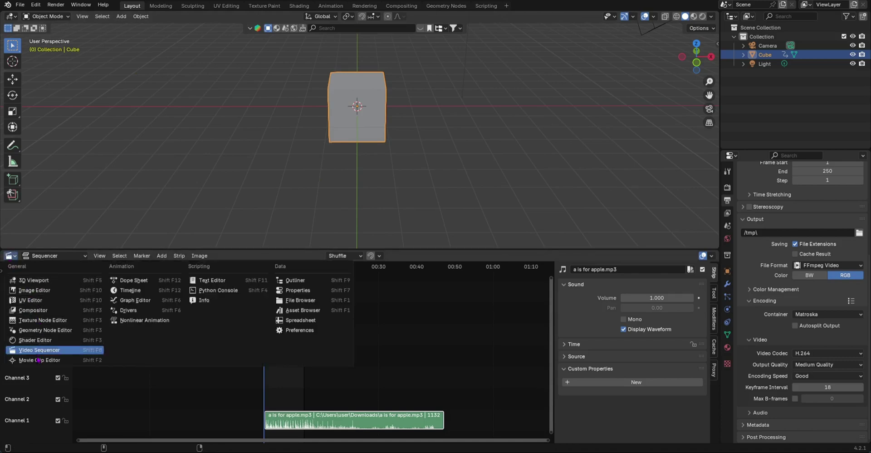
pyautogui.click(129, 290)
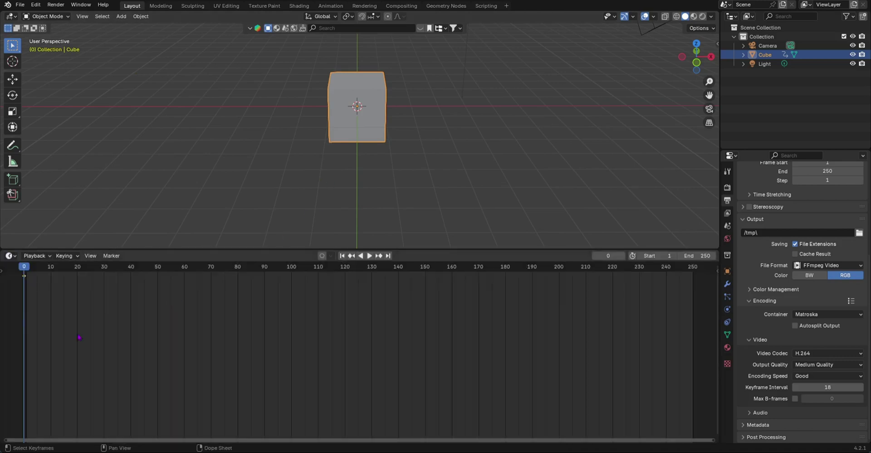
# - At frame 50, move the cube along Y and insert a second keyframe
pyautogui.moveTo(23, 267); pyautogui.dragTo(157, 268)
pyautogui.press('g')
pyautogui.press('y')
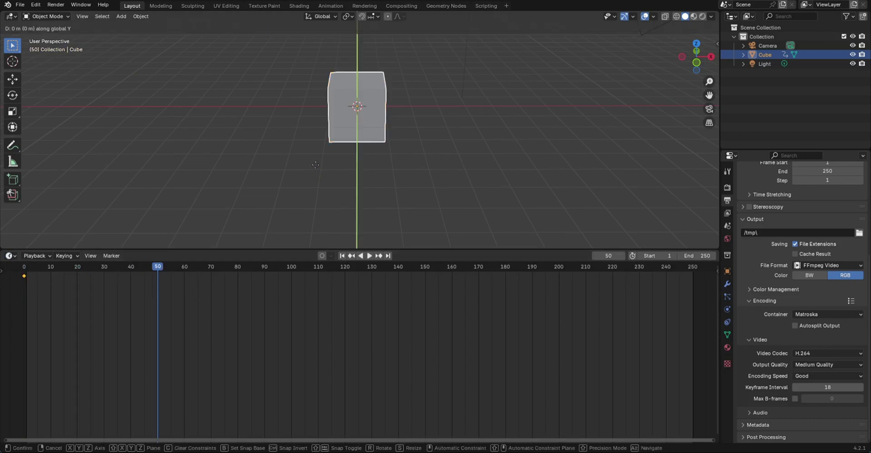
pyautogui.click(304, 130)
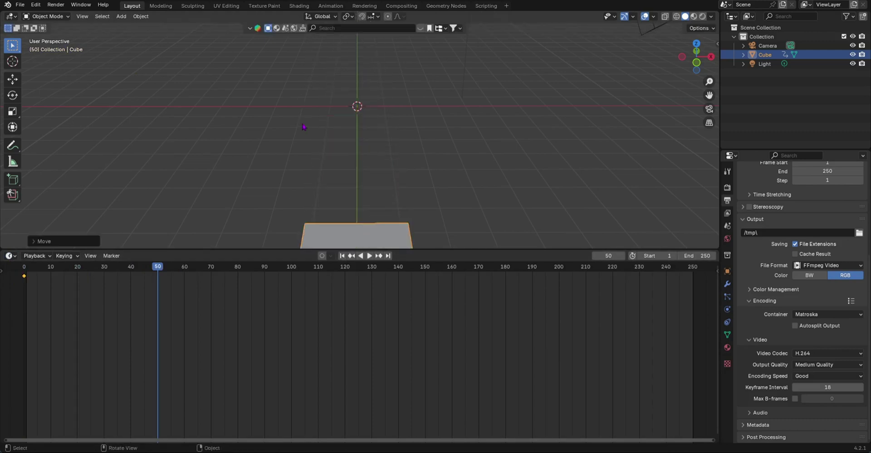
pyautogui.press('i')
# - Play the cube's animation from frame 0 a few times, then shrink the timeline
pyautogui.moveTo(334, 130); pyautogui.dragTo(210, 200, button='middle')
pyautogui.scroll(-3, 210, 200)
pyautogui.hotkey('shift', 'Left')
pyautogui.press('space')
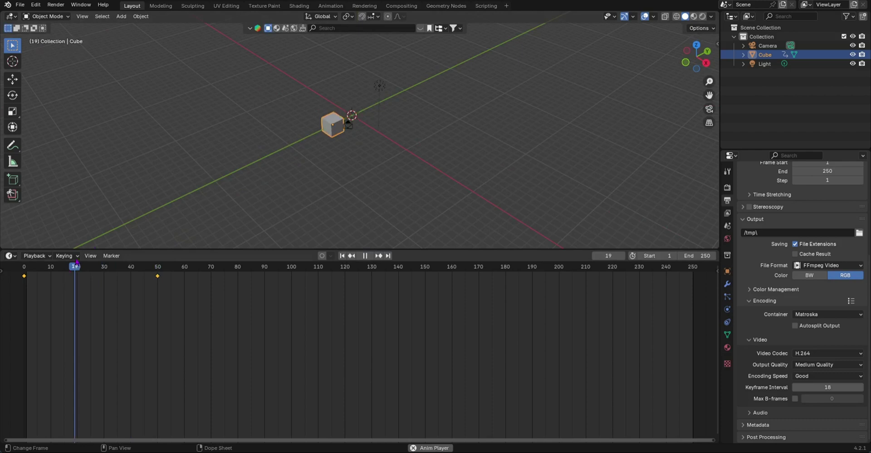
pyautogui.moveTo(303, 110); pyautogui.dragTo(273, 132, button='middle')
pyautogui.press('space')
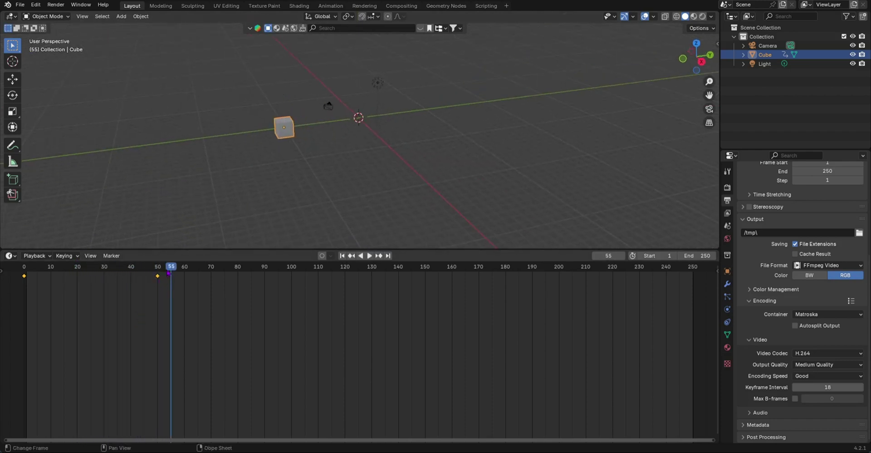
pyautogui.hotkey('shift', 'Left')
pyautogui.press('space')
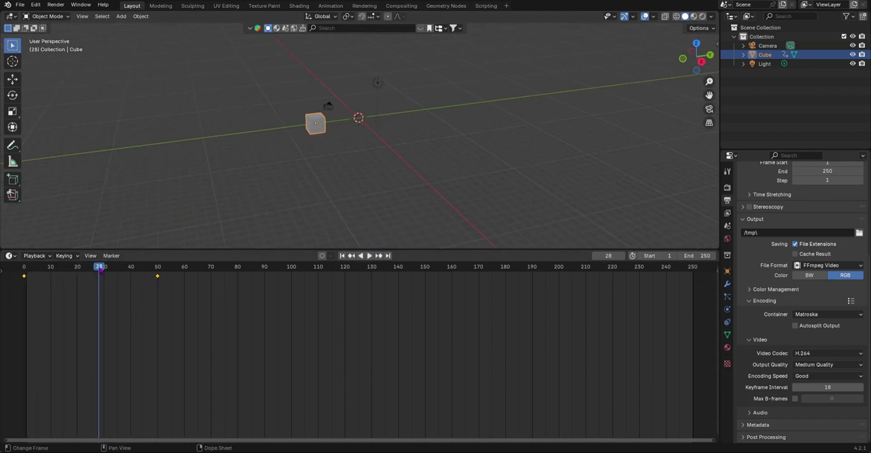
pyautogui.hotkey('shift', 'Left')
pyautogui.press('space')
pyautogui.press('Left')
pyautogui.press('Left')
pyautogui.press('Left')
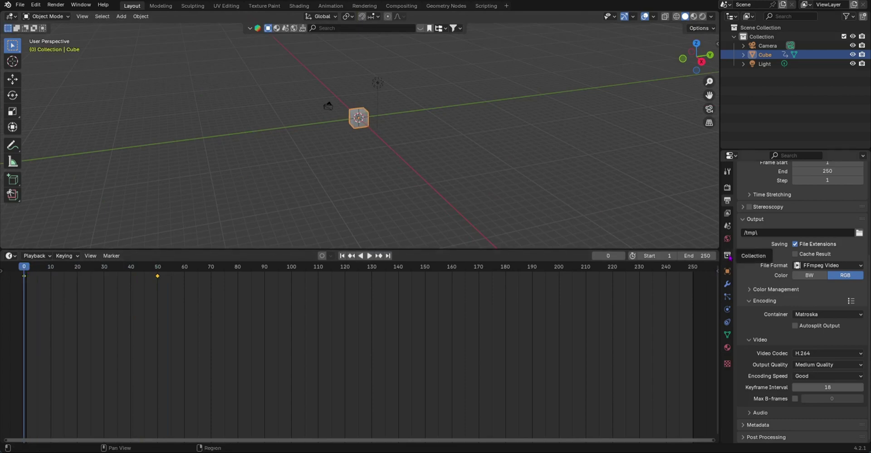
pyautogui.moveTo(571, 249); pyautogui.dragTo(549, 352)
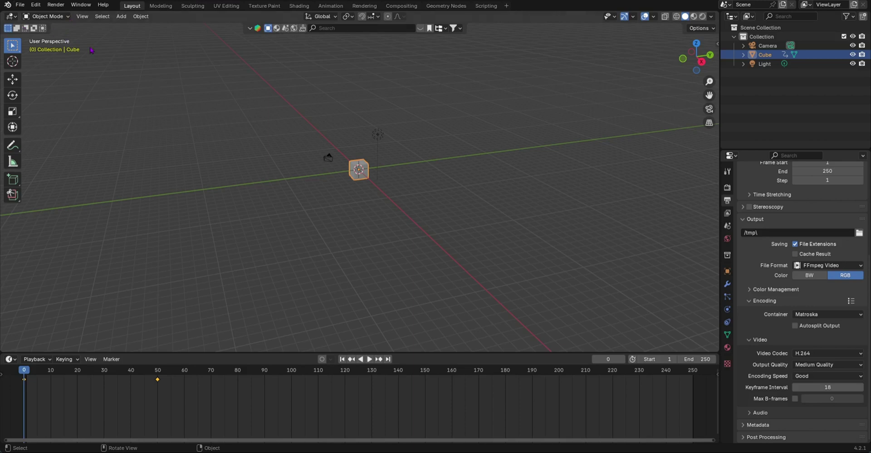
pyautogui.click(36, 5)
# - In Preferences, switch the audio device to None and back to WASAPI
pyautogui.click(46, 124)
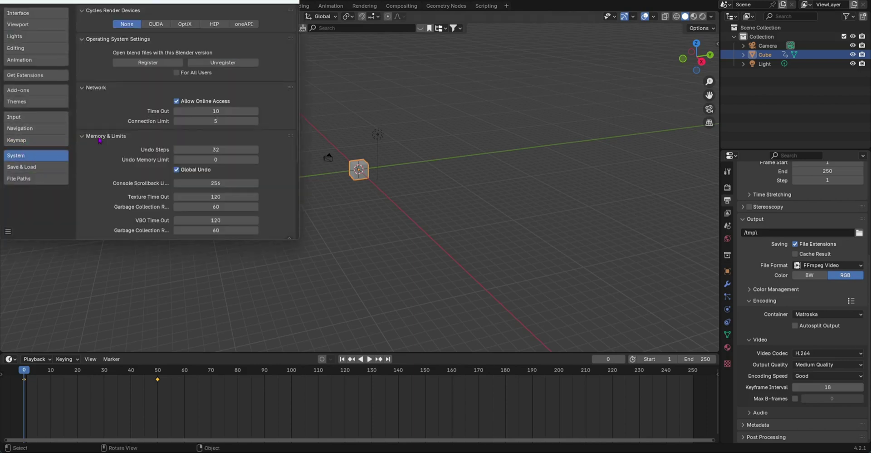
pyautogui.scroll(-5, 100, 140)
pyautogui.scroll(-3, 126, 179)
pyautogui.click(181, 190)
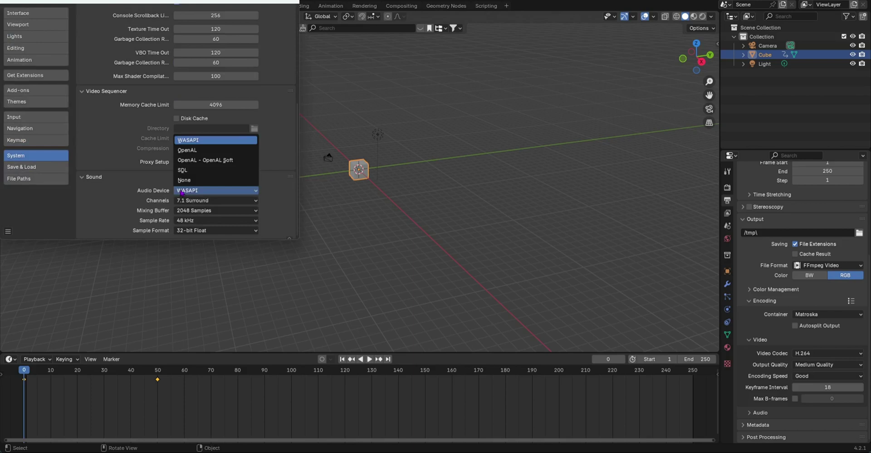
pyautogui.click(184, 179)
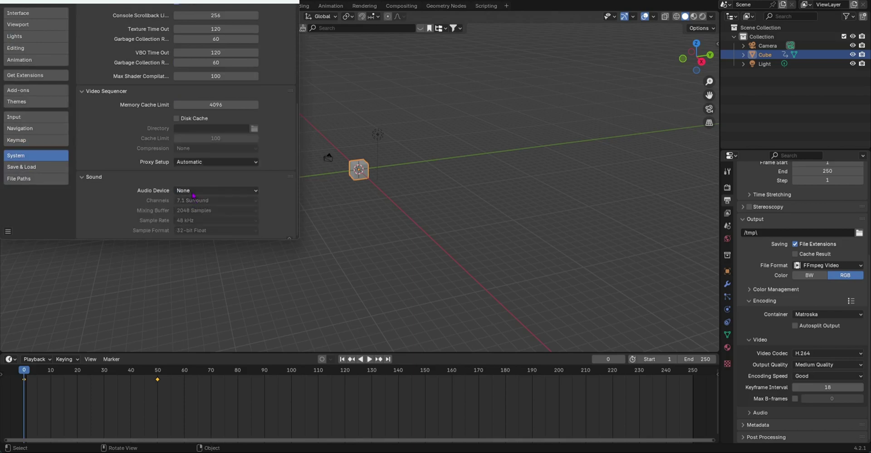
pyautogui.click(194, 192)
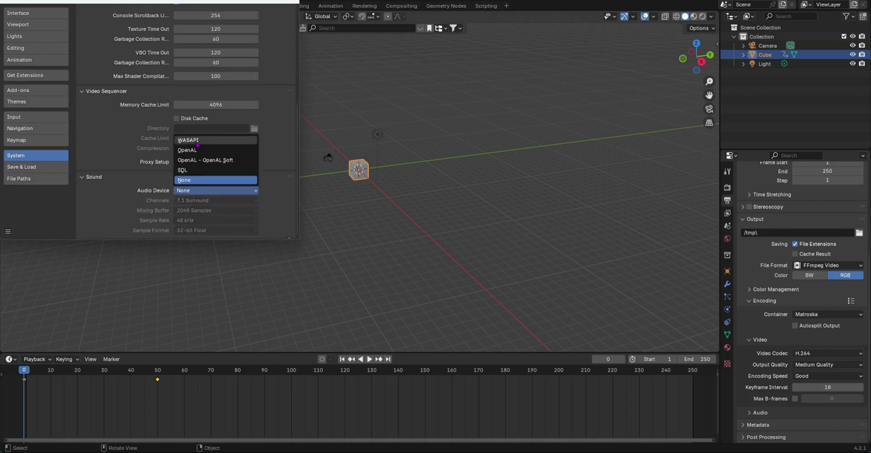
pyautogui.click(197, 143)
# - Cycle the audio device through None back to WASAPI twice more, leaving it on WASAPI
pyautogui.click(197, 191)
pyautogui.click(195, 180)
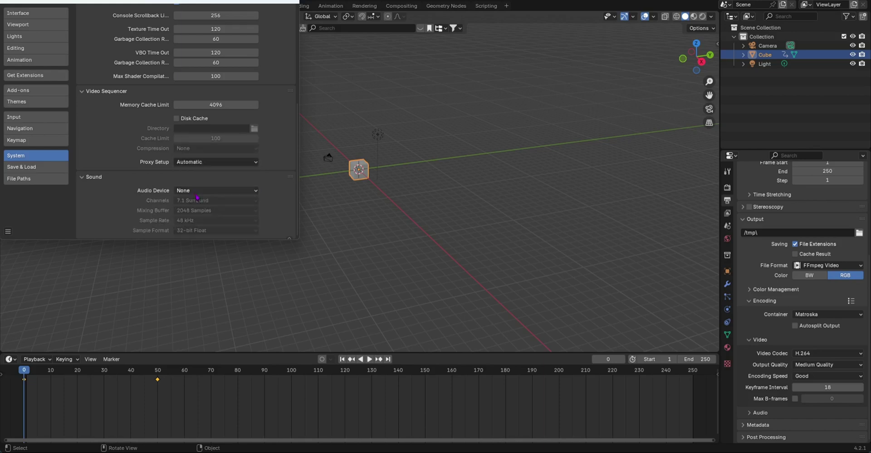
pyautogui.click(196, 190)
pyautogui.click(197, 143)
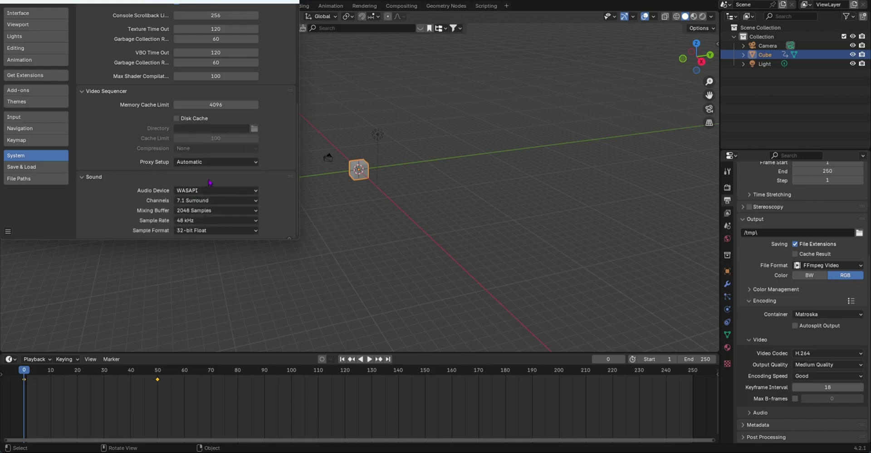
pyautogui.click(204, 191)
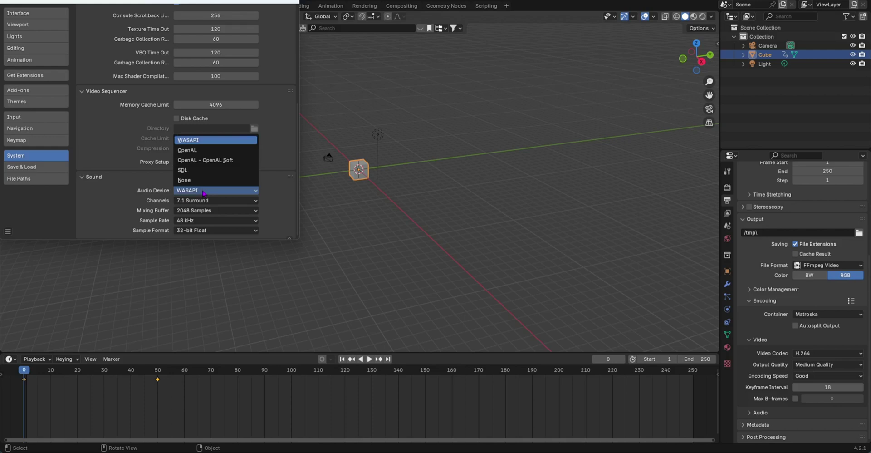
pyautogui.click(194, 181)
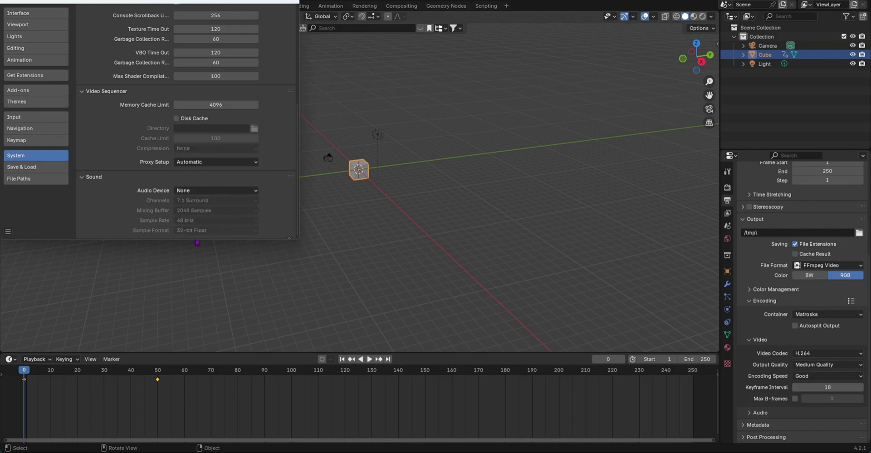
pyautogui.click(203, 190)
pyautogui.click(196, 140)
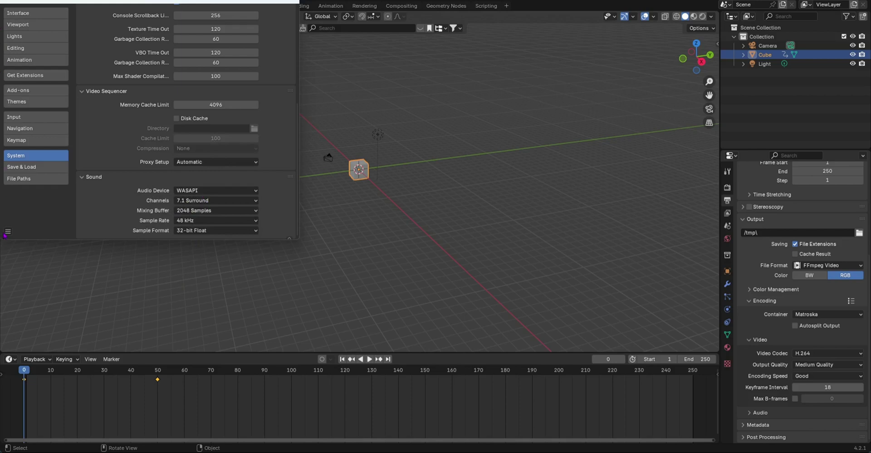
pyautogui.click(8, 231)
pyautogui.click(21, 199)
pyautogui.click(288, 2)
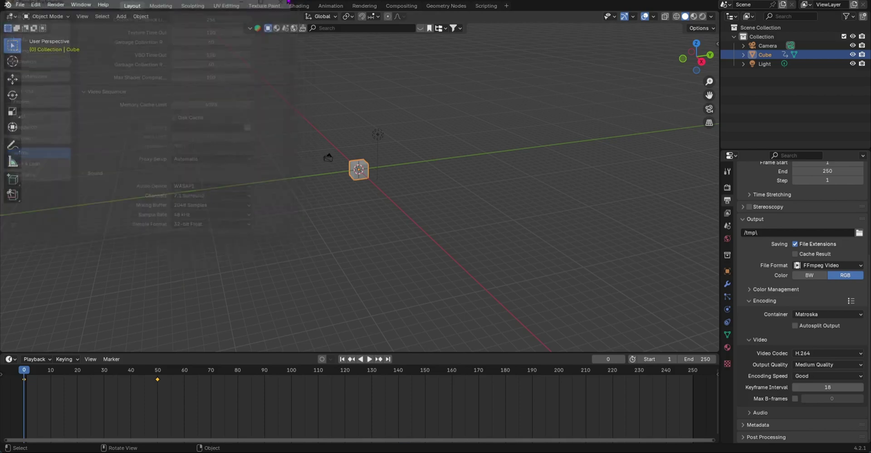
pyautogui.press('Right')
pyautogui.press('Right')
pyautogui.press('Right')
pyautogui.press('Right')
pyautogui.press('Right')
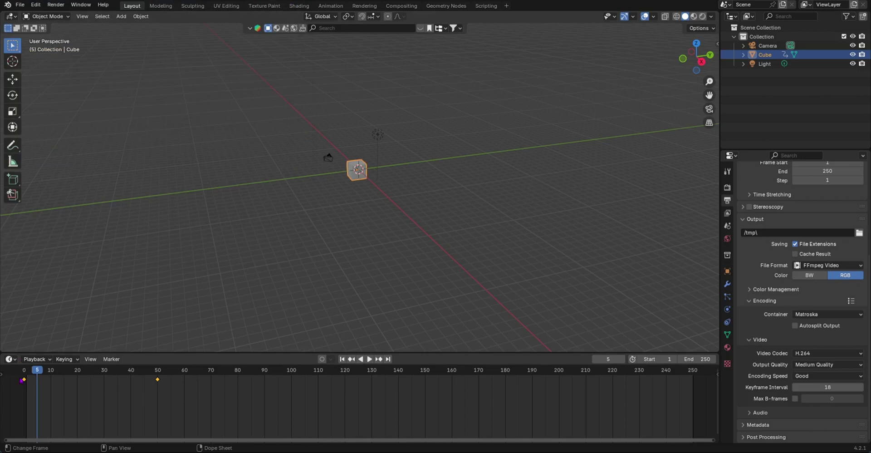
pyautogui.click(22, 379)
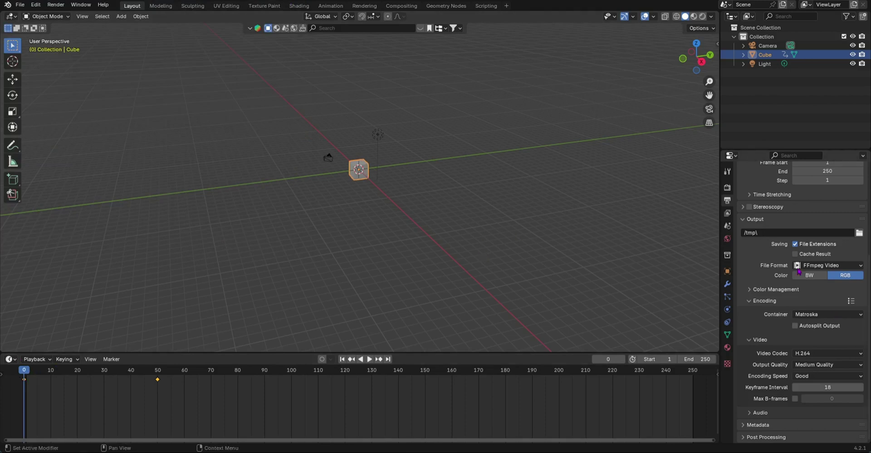
pyautogui.scroll(8, 799, 273)
pyautogui.click(727, 187)
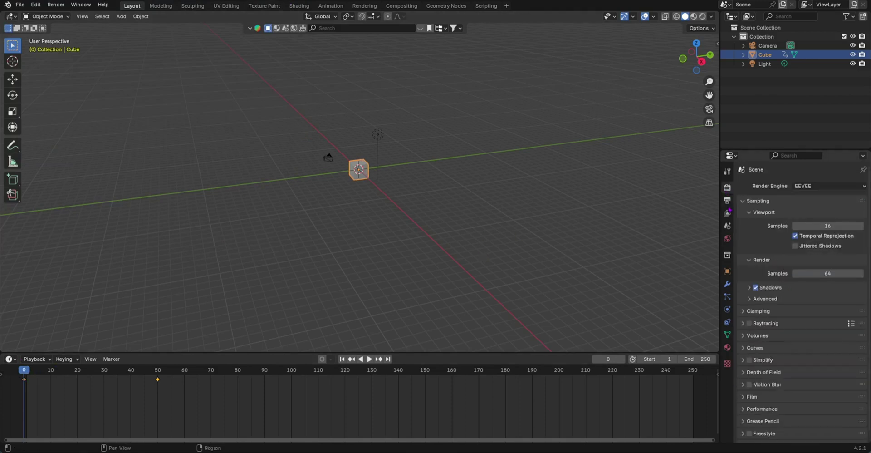
pyautogui.click(727, 200)
pyautogui.click(726, 188)
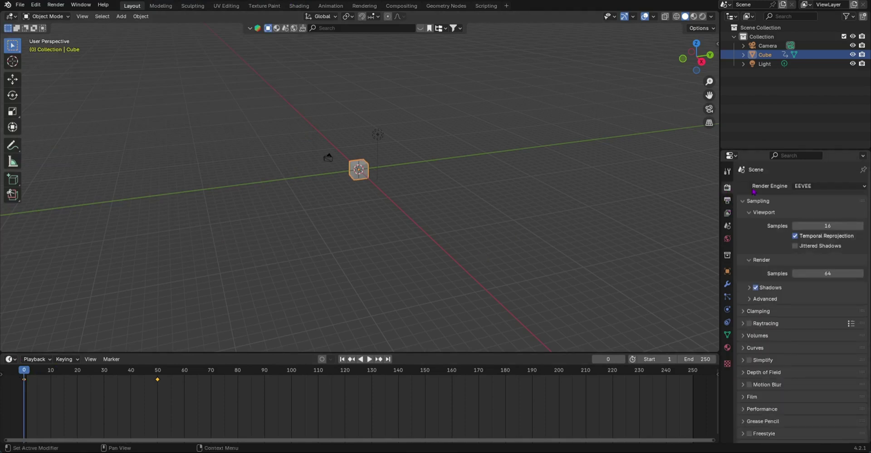
pyautogui.click(727, 199)
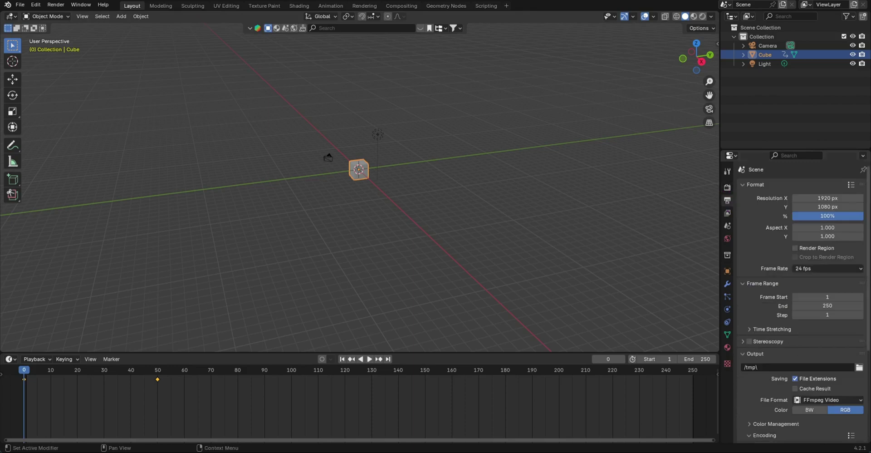
pyautogui.scroll(-5, 812, 193)
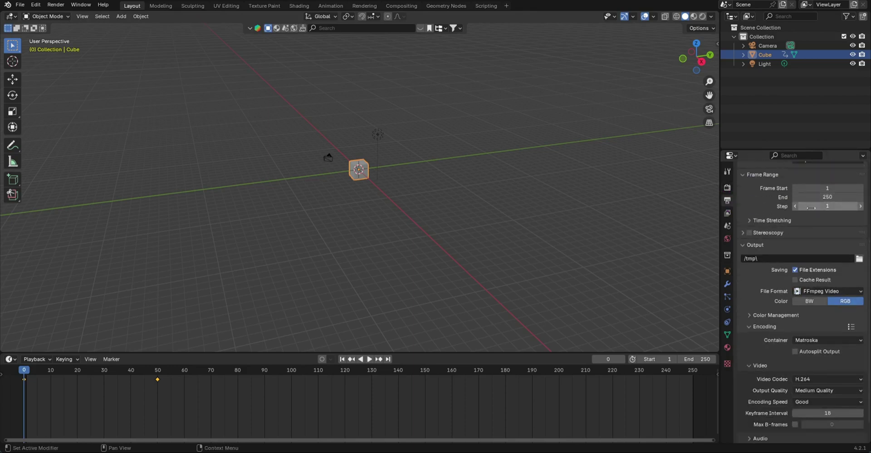
# - Keep the file format as FFmpeg Video after trying PNG, and set the container to MPEG-4
pyautogui.click(839, 322)
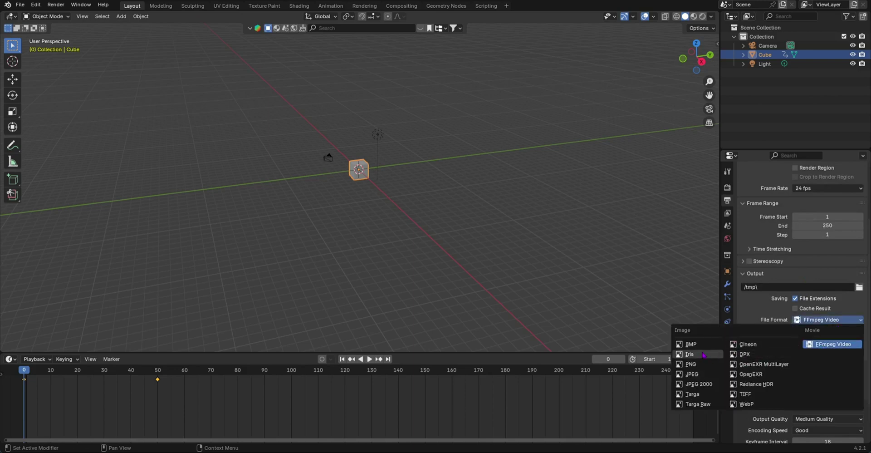
pyautogui.click(690, 364)
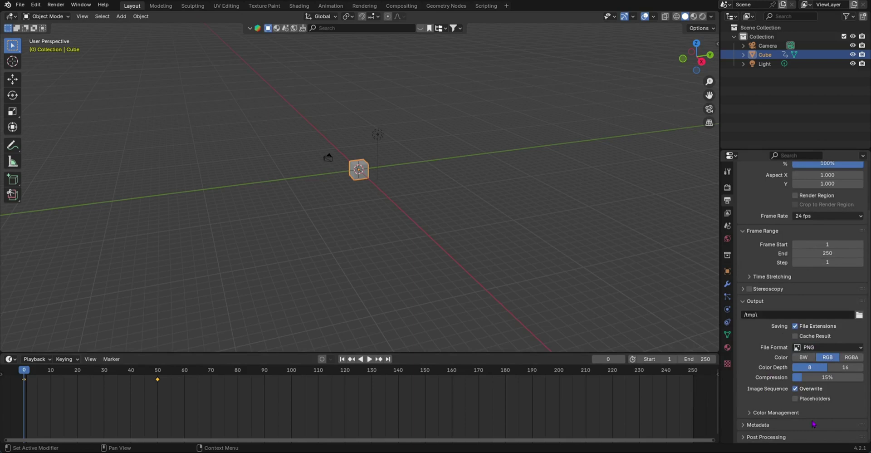
pyautogui.click(796, 347)
pyautogui.click(842, 374)
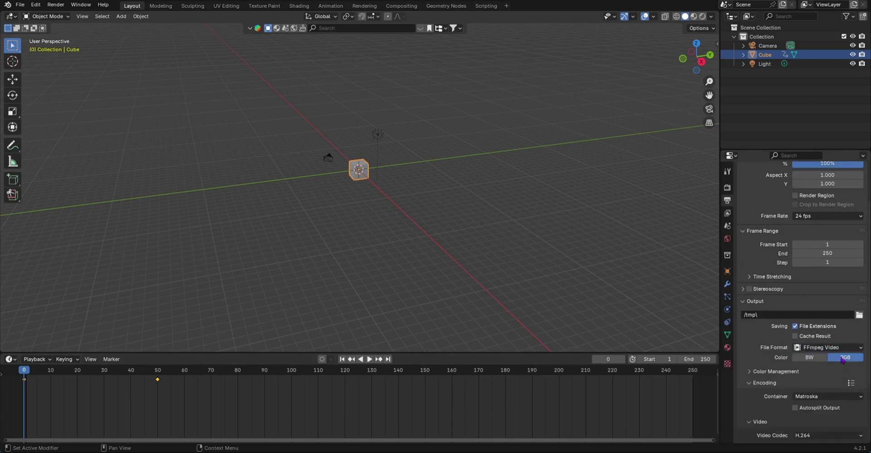
pyautogui.scroll(-4, 842, 361)
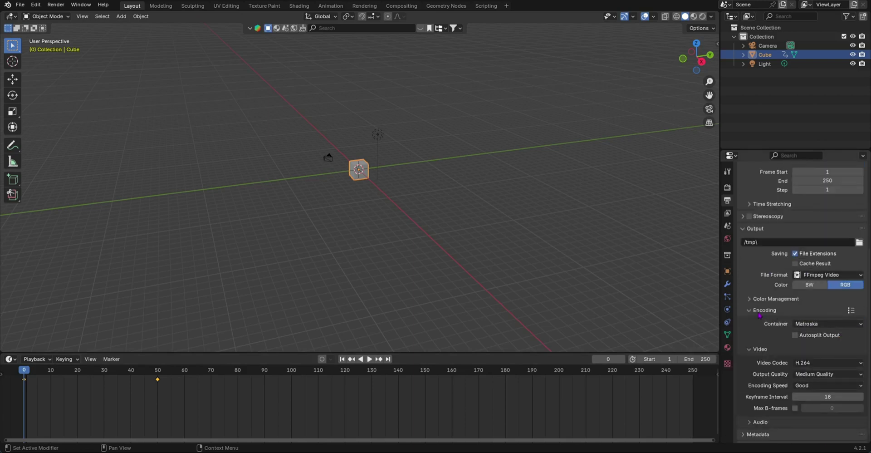
pyautogui.click(816, 323)
pyautogui.click(812, 353)
# - Expand Audio and set the audio codec to MP3 after briefly choosing No Audio
pyautogui.scroll(-1, 791, 377)
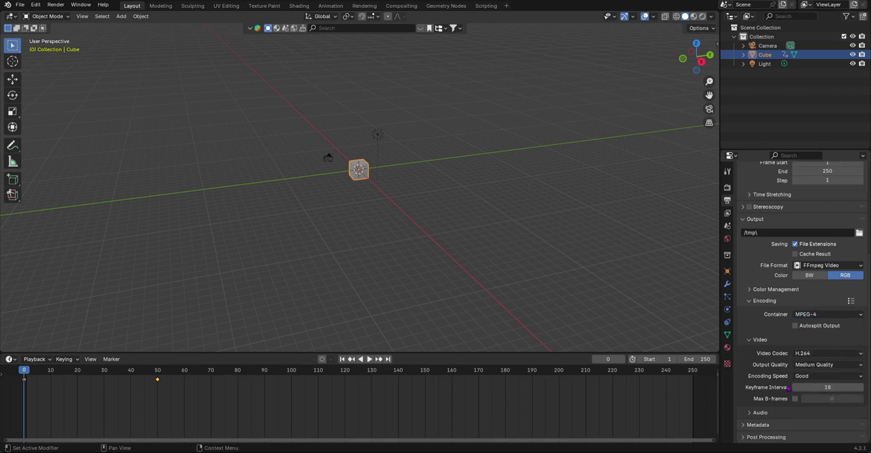
pyautogui.click(757, 412)
pyautogui.scroll(-5, 758, 352)
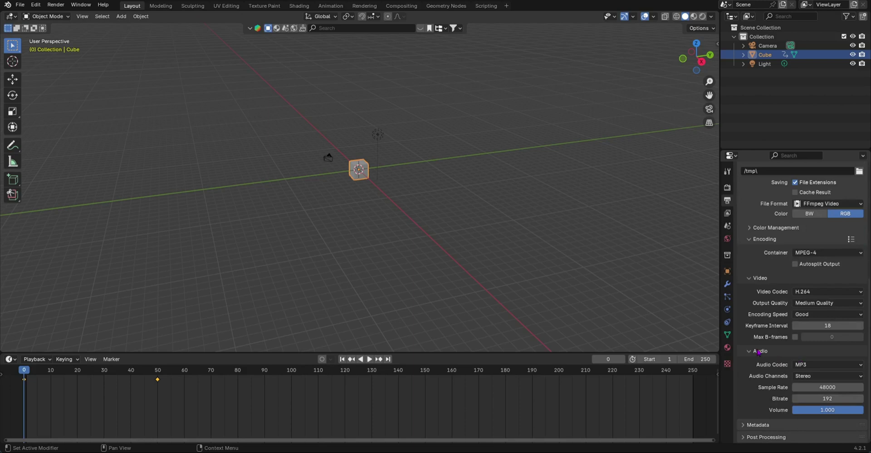
pyautogui.click(824, 365)
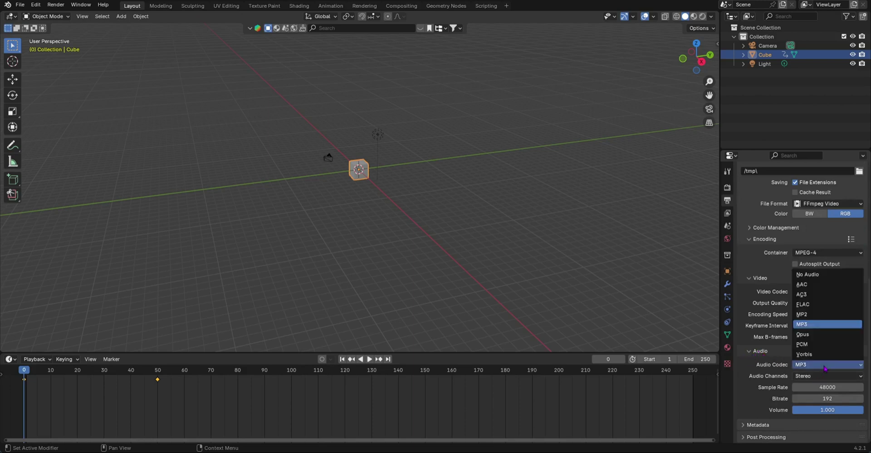
pyautogui.click(807, 274)
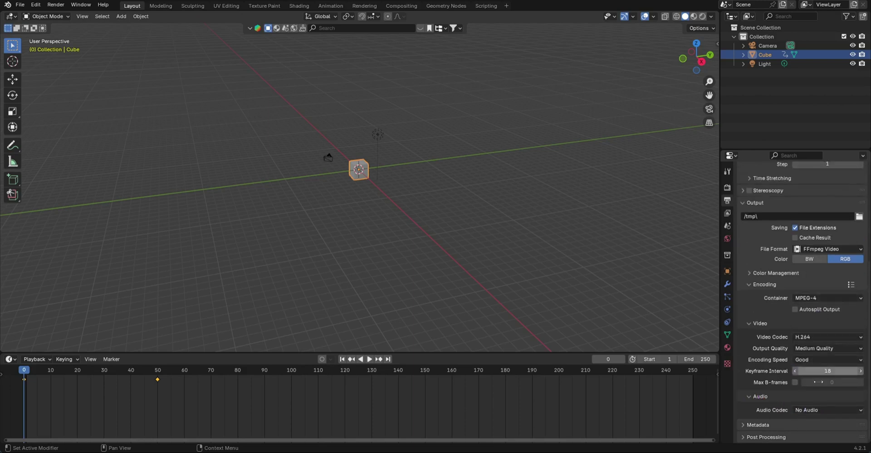
pyautogui.click(810, 411)
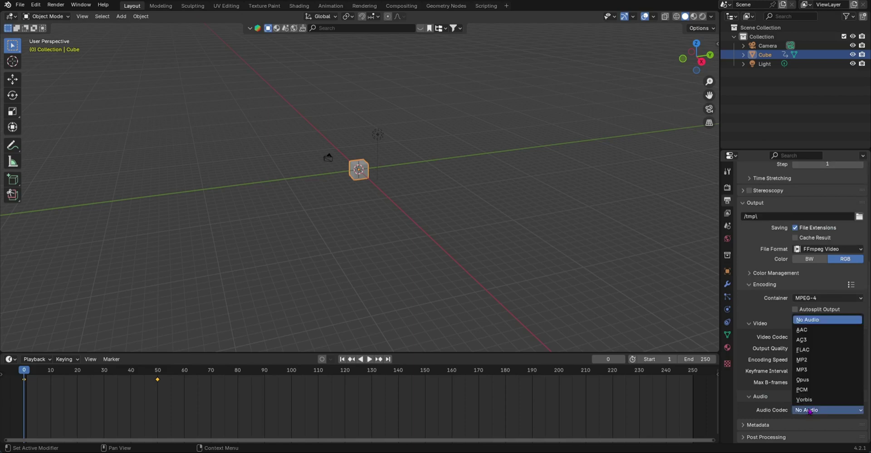
pyautogui.click(816, 373)
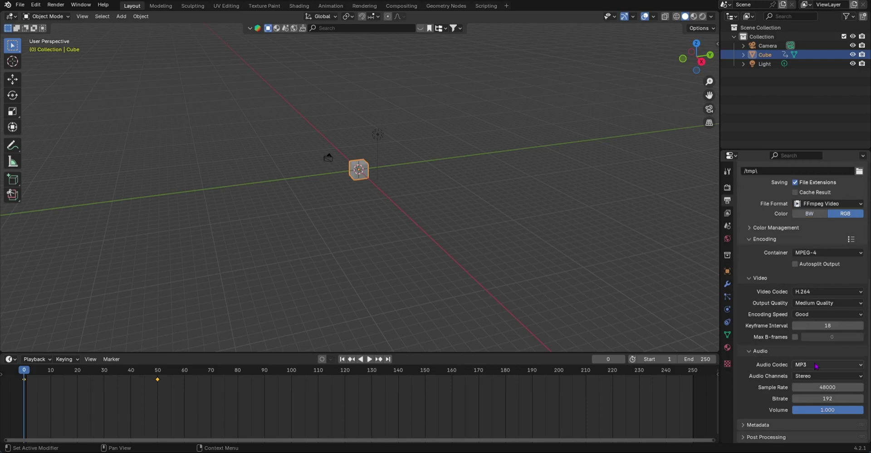
pyautogui.click(816, 365)
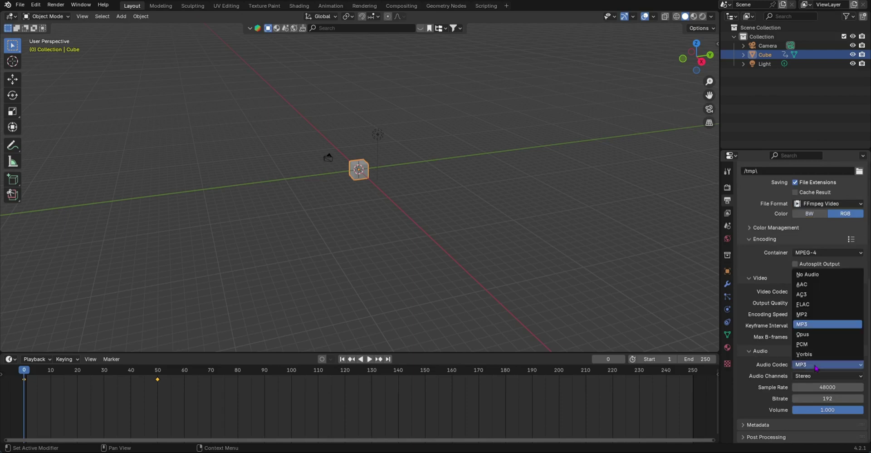
pyautogui.click(824, 324)
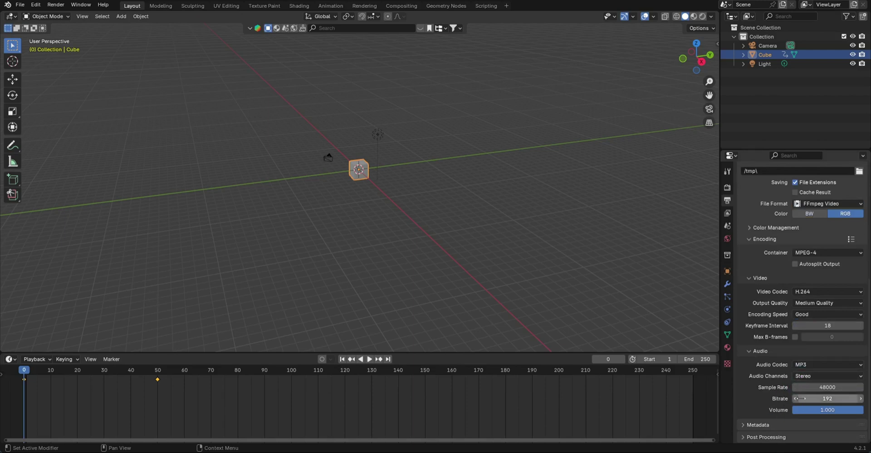
pyautogui.moveTo(809, 409); pyautogui.dragTo(755, 410)
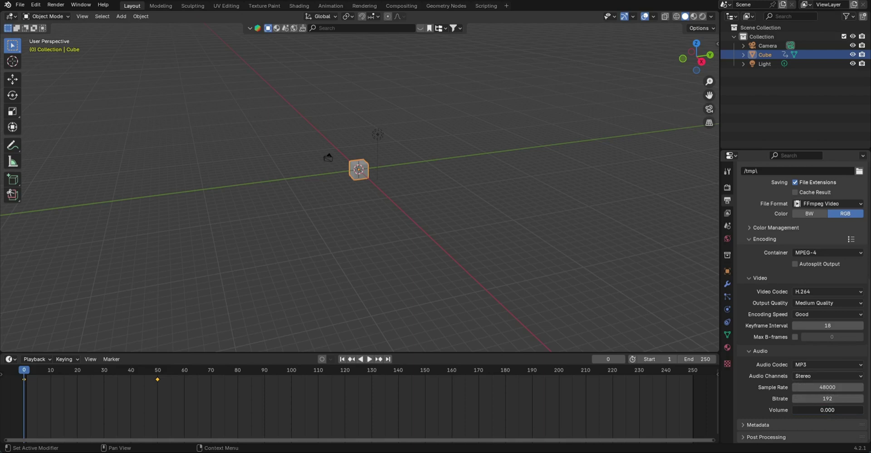
pyautogui.moveTo(816, 409); pyautogui.dragTo(852, 409)
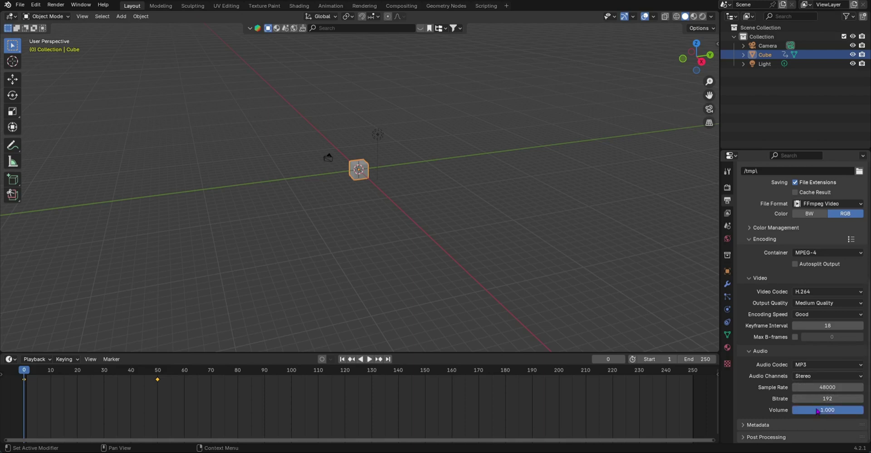